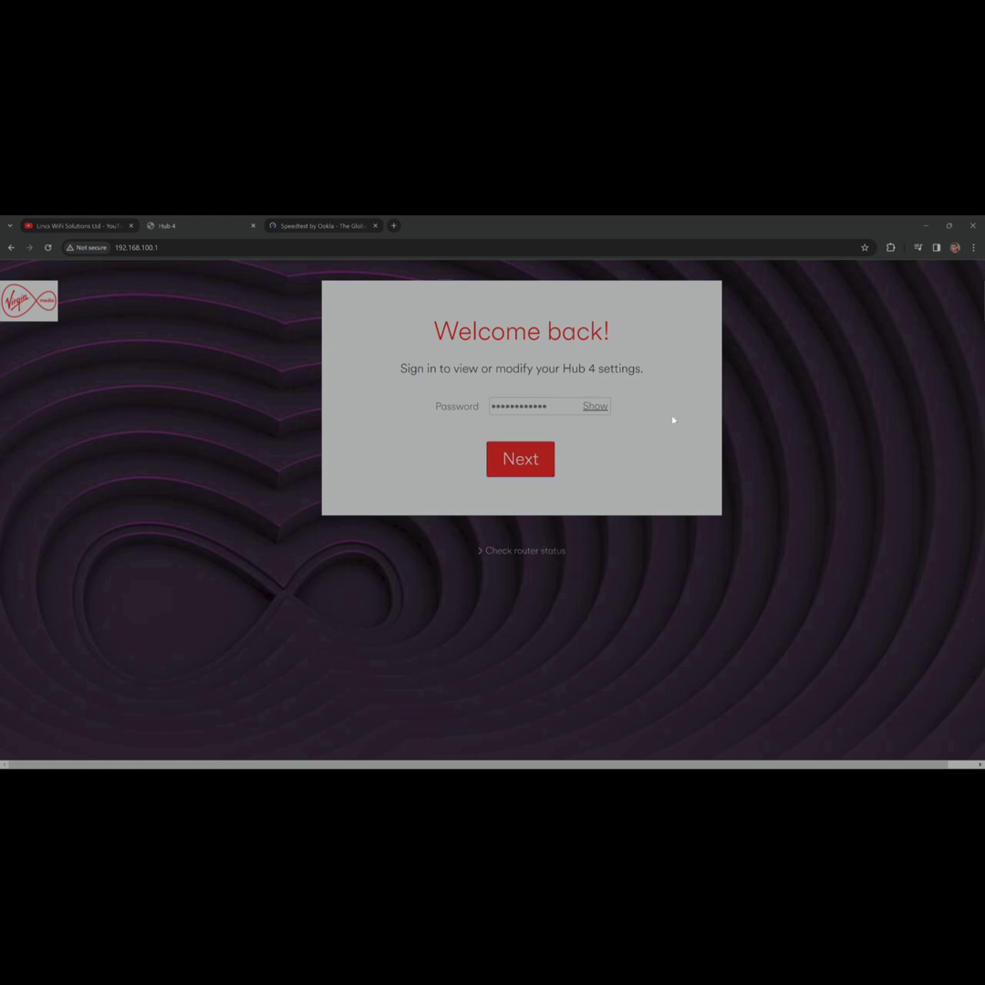
# Step: Sign in and review the status overview: wireless on 2.4/5 GHz, internet online, one Ethernet device
pyautogui.click(519, 460)
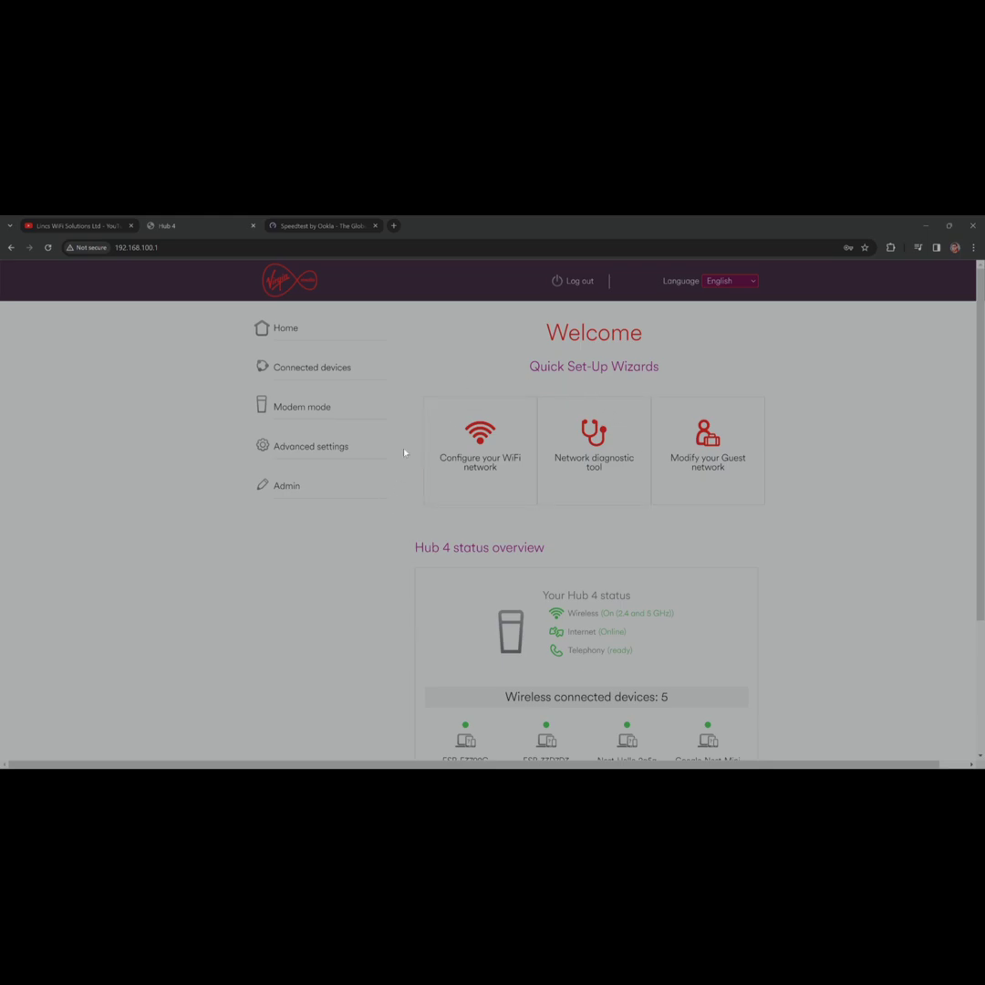
pyautogui.scroll(-2, 412, 401)
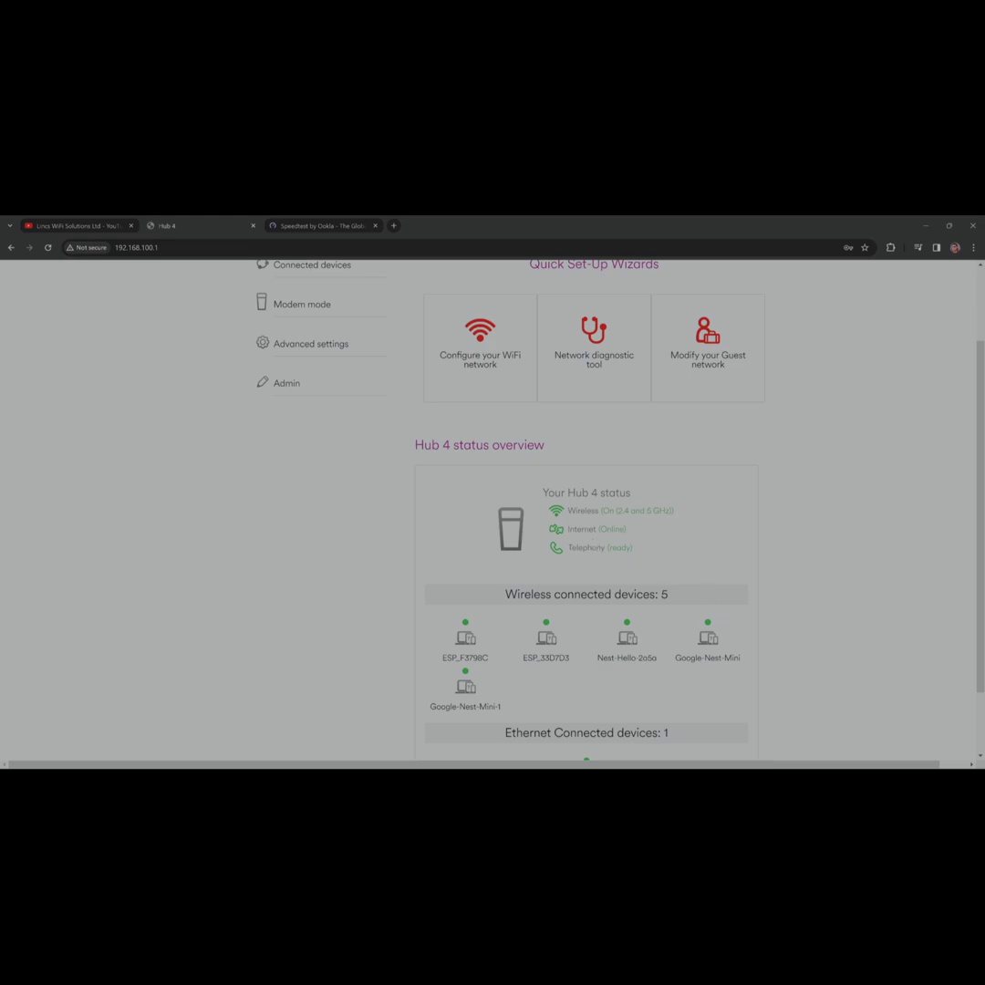
pyautogui.scroll(2, 330, 482)
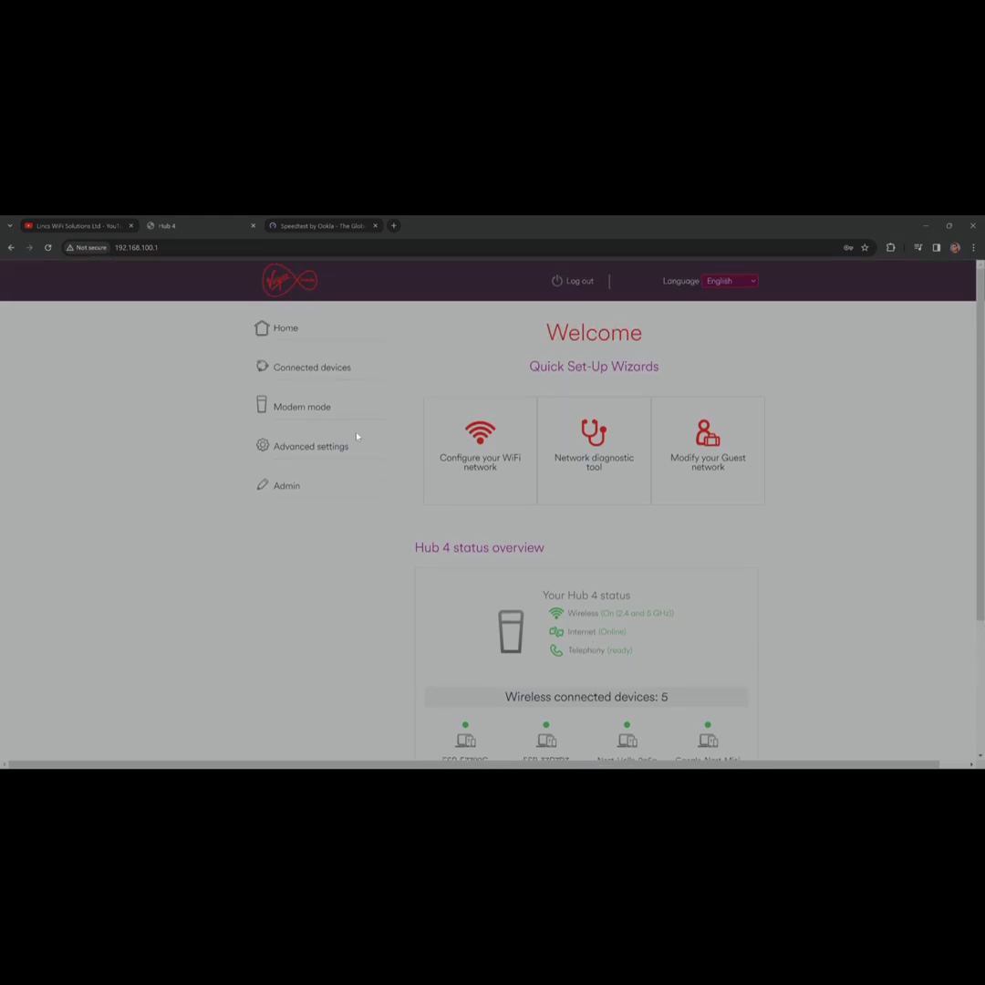
# Step: On the Modem mode page, tick Enable Modem Mode instead of Enable Router Mode
pyautogui.click(298, 409)
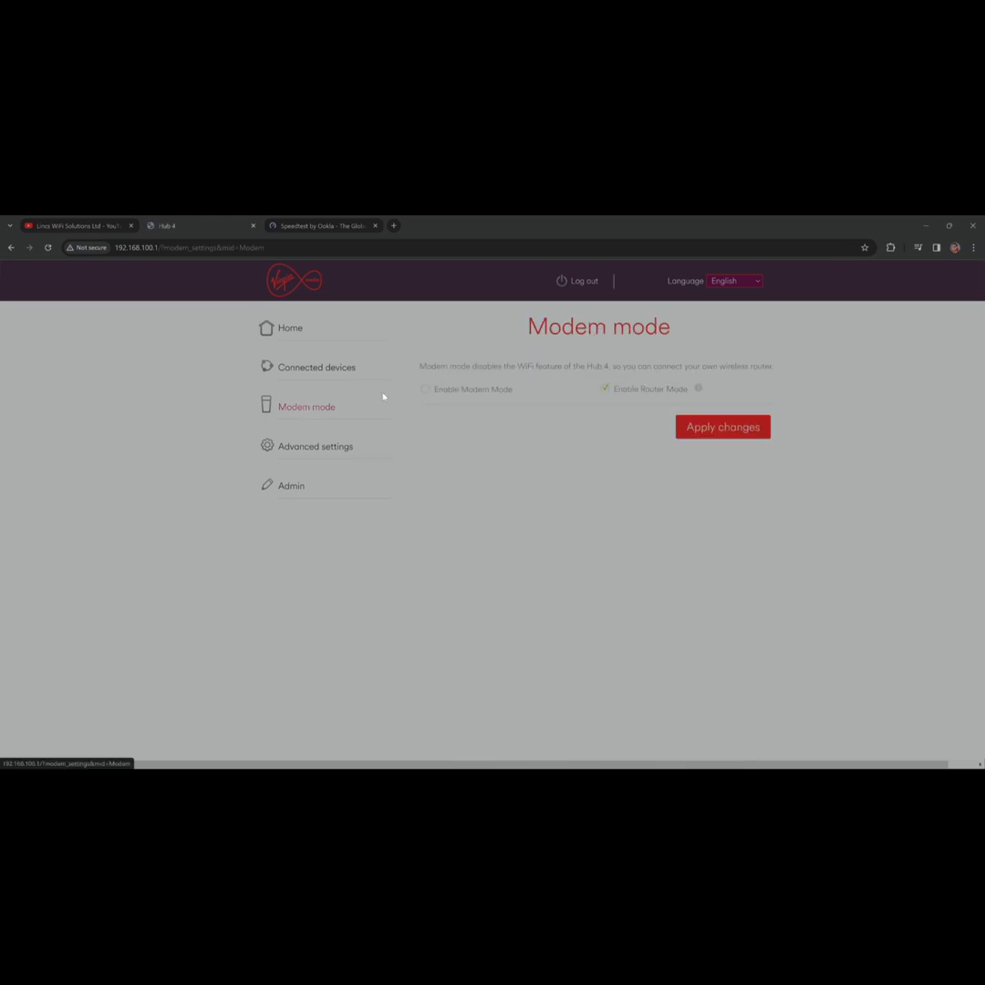
pyautogui.click(426, 394)
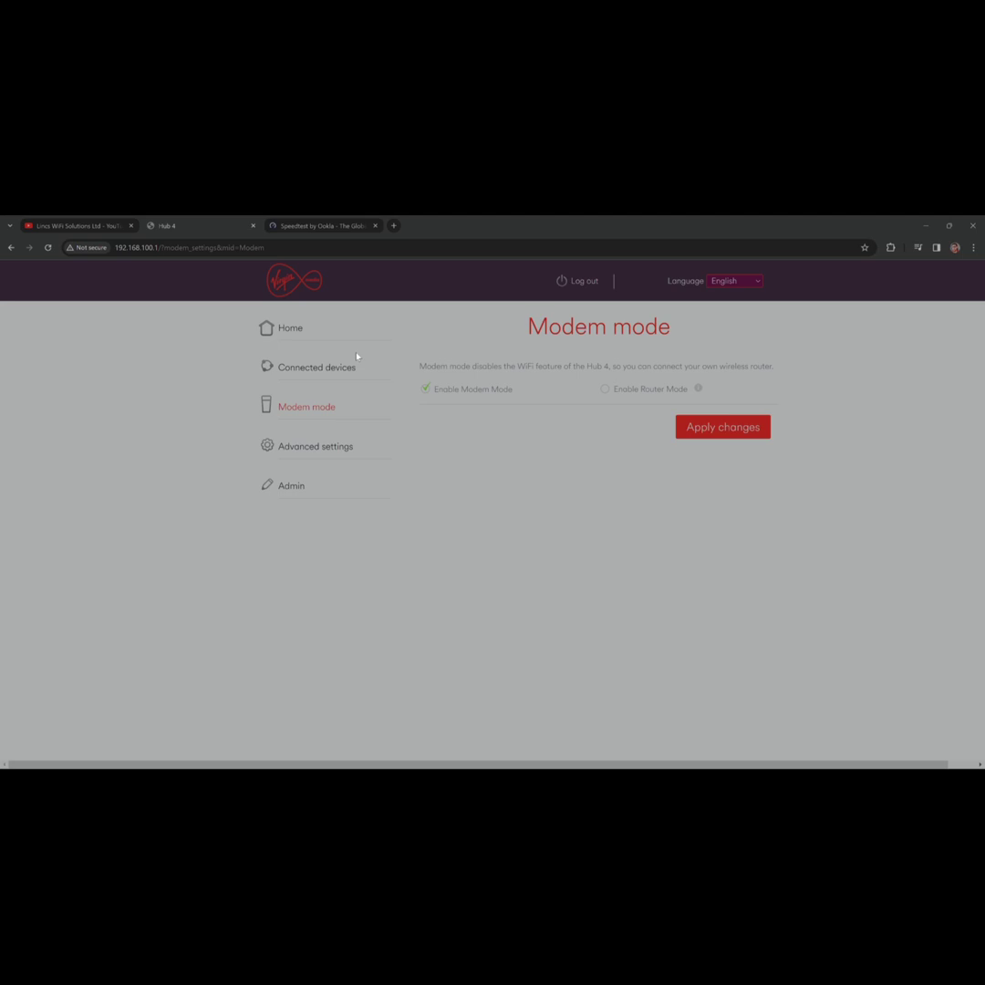
# Step: Go back to the Home page and expand the Advanced settings menu
pyautogui.click(293, 331)
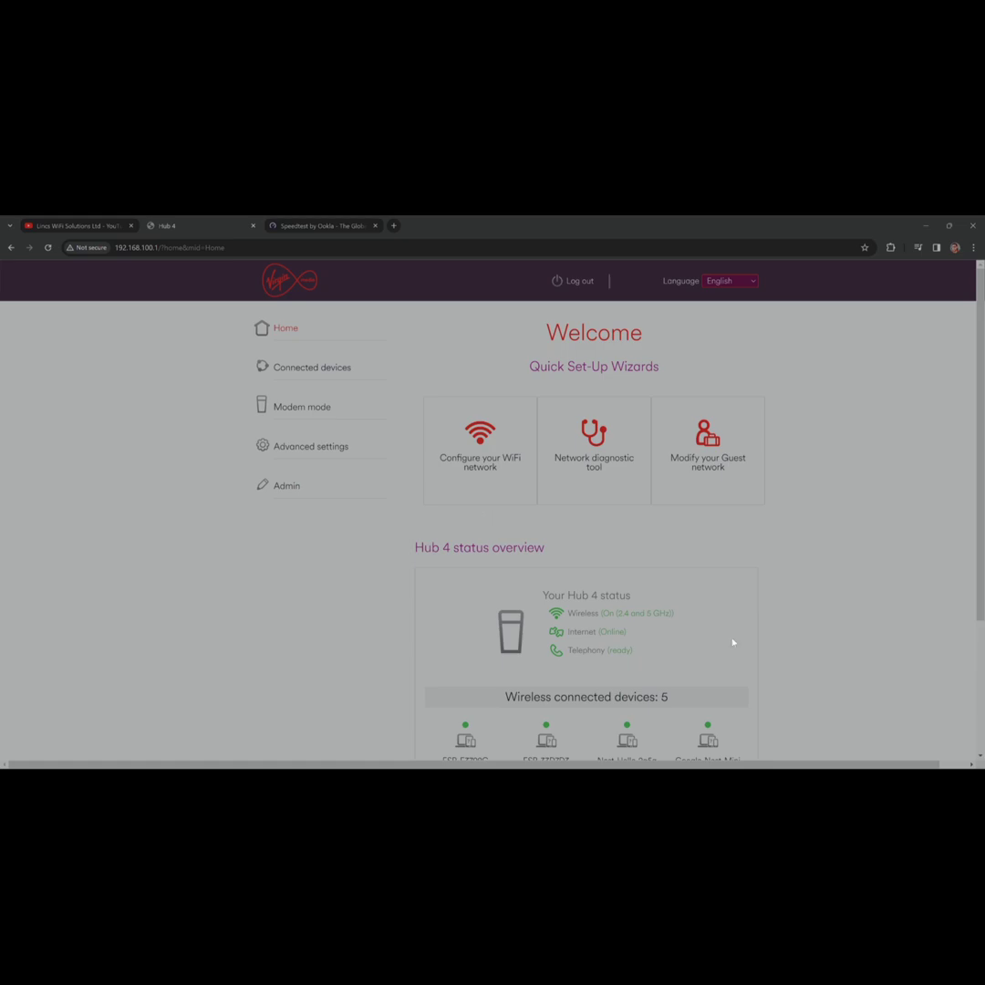
pyautogui.scroll(-1, 807, 567)
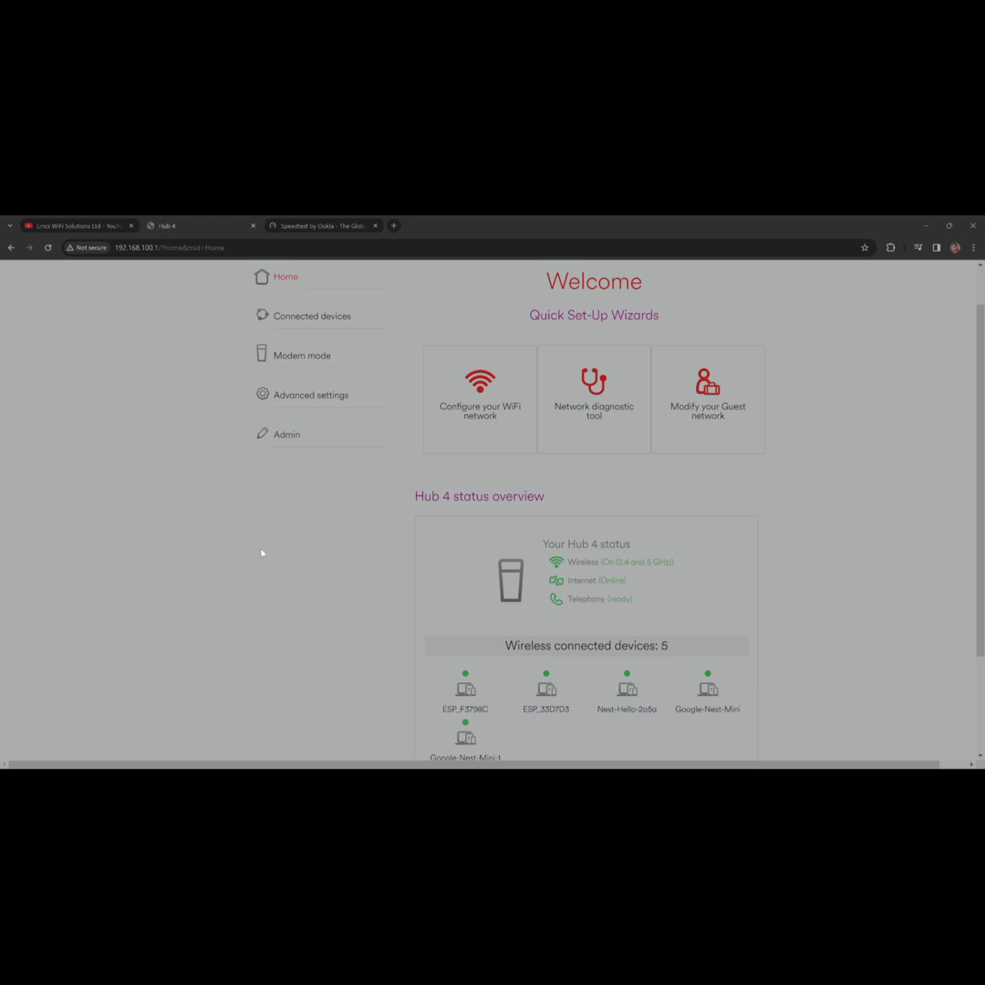
pyautogui.click(316, 398)
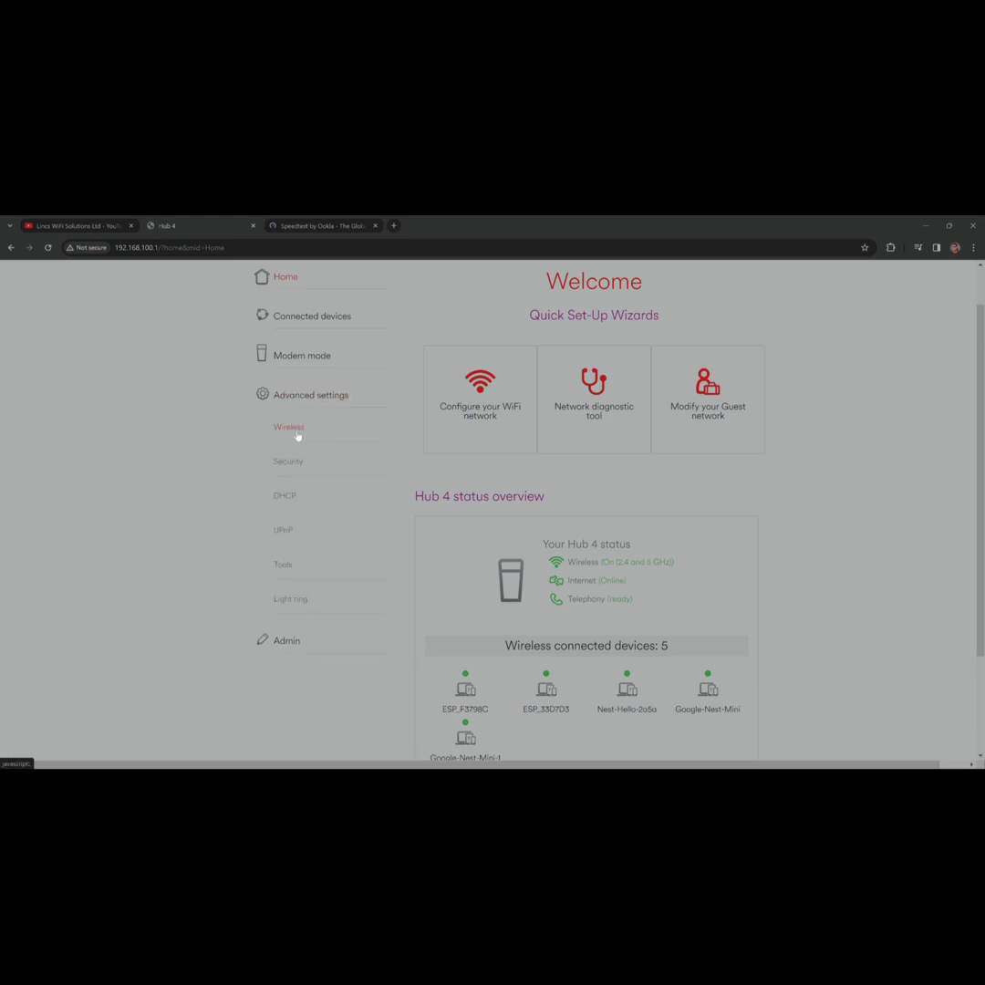
# Step: Open Wireless > Wireless Signal under Advanced settings
pyautogui.click(297, 430)
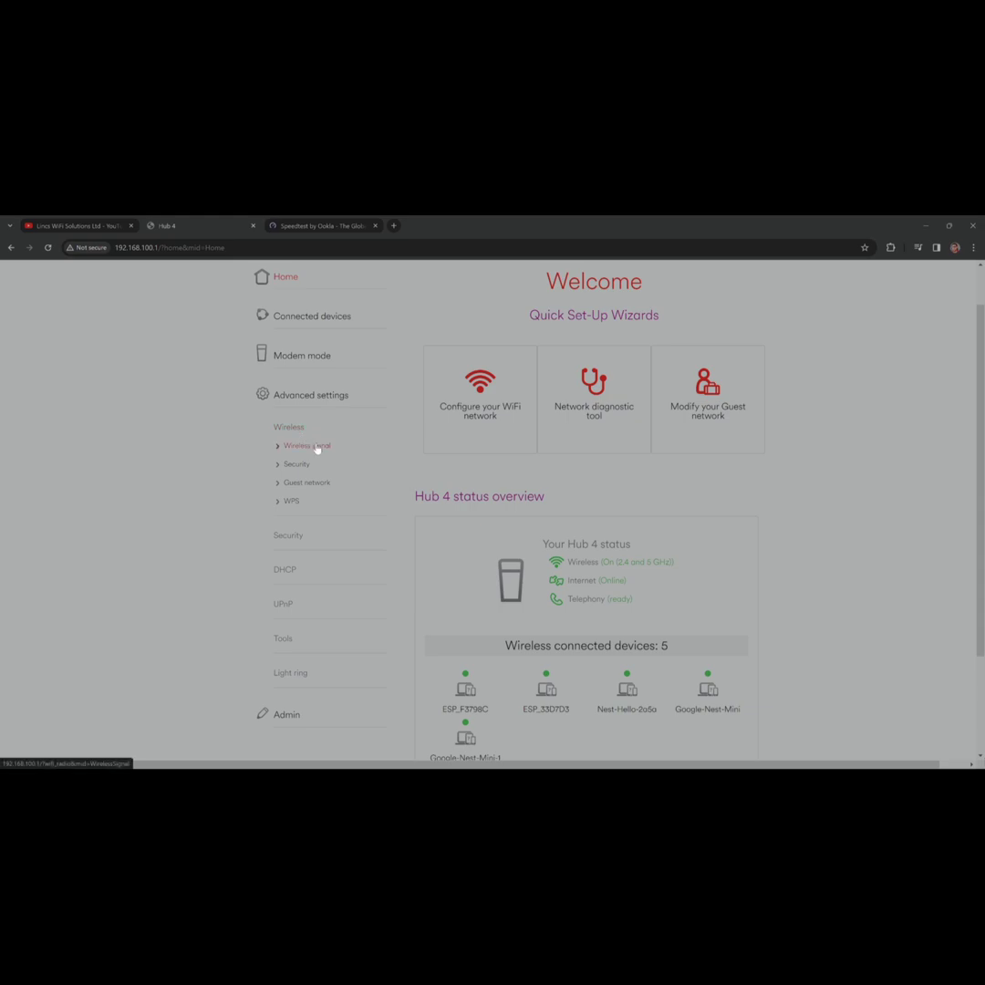
pyautogui.click(317, 447)
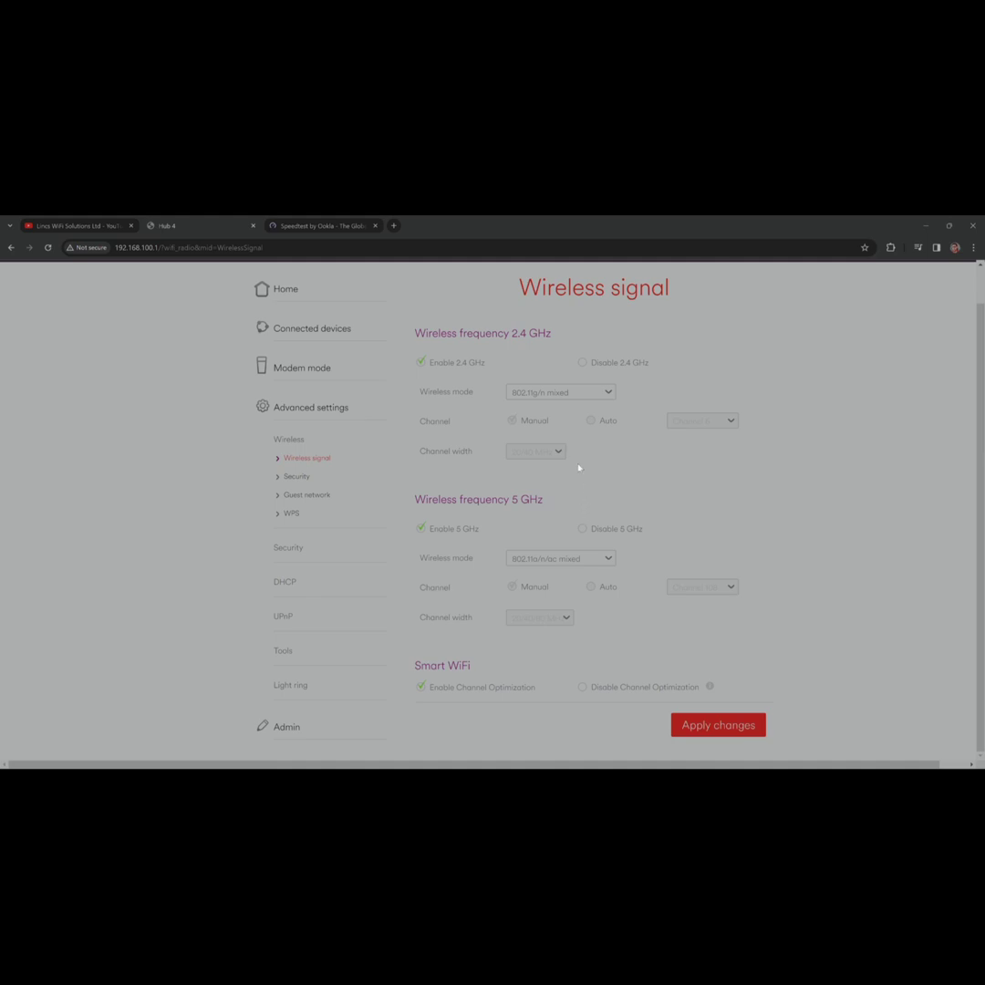
# Step: Disable Smart WiFi channel optimization and accept DFS Channel 108 for 5 GHz
pyautogui.click(581, 689)
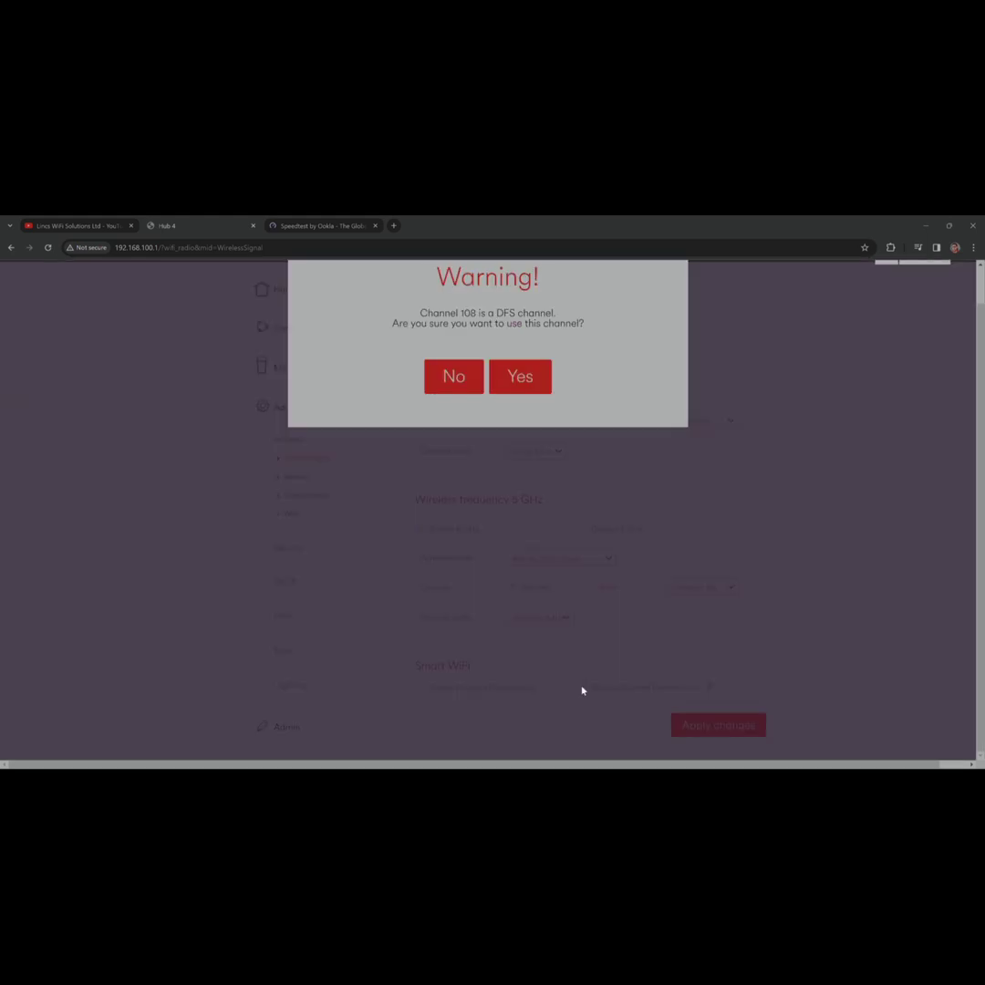
pyautogui.click(520, 382)
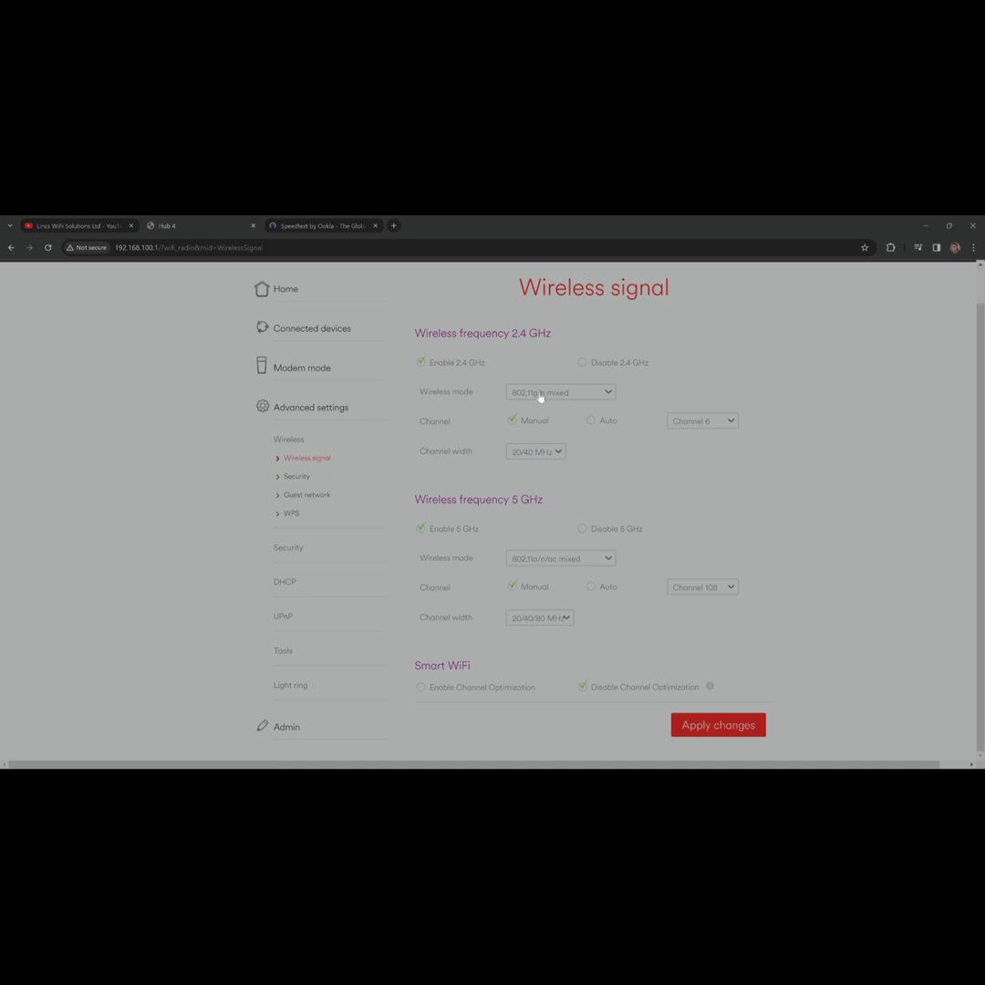
pyautogui.click(534, 454)
pyautogui.click(588, 462)
pyautogui.click(547, 625)
pyautogui.click(593, 633)
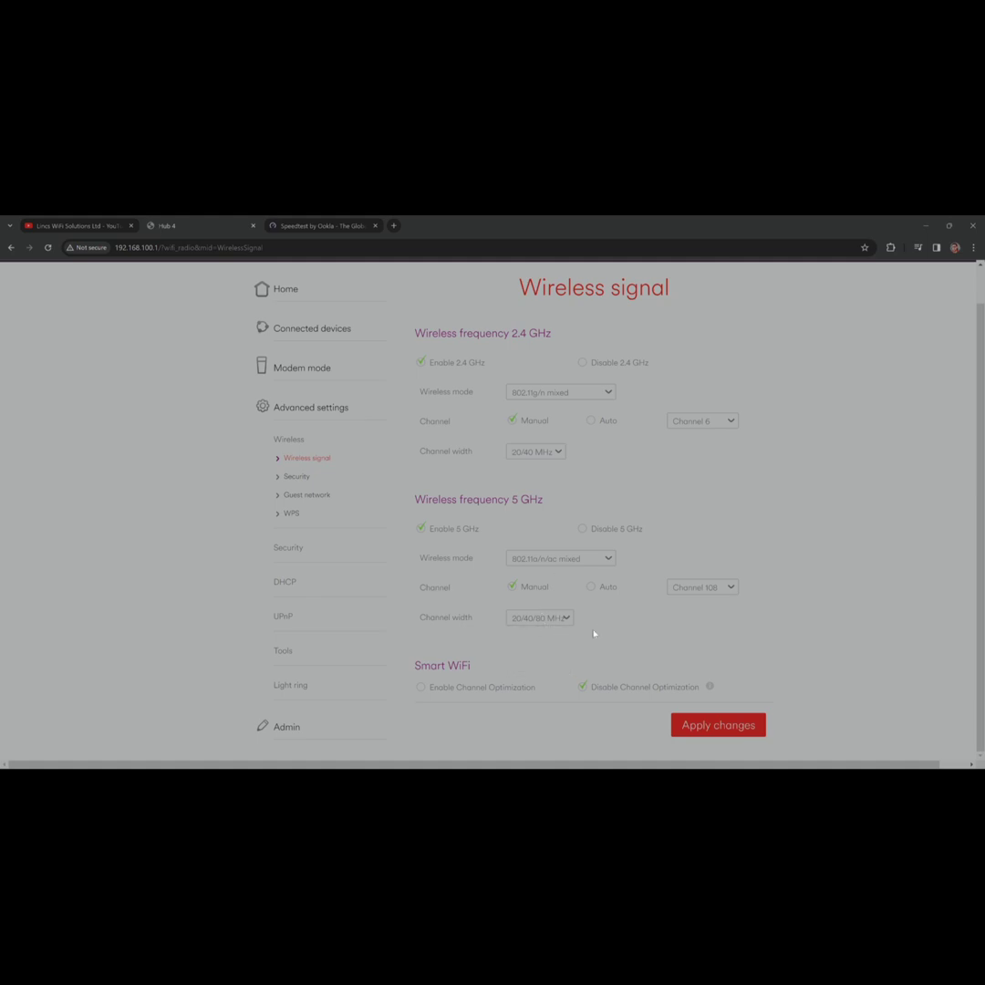
pyautogui.click(534, 620)
pyautogui.click(532, 667)
pyautogui.click(700, 429)
pyautogui.click(814, 455)
pyautogui.click(553, 454)
pyautogui.click(582, 461)
pyautogui.click(546, 453)
pyautogui.click(584, 460)
pyautogui.click(702, 425)
pyautogui.click(744, 461)
pyautogui.click(729, 424)
pyautogui.click(785, 439)
pyautogui.click(685, 420)
pyautogui.click(773, 460)
pyautogui.click(702, 587)
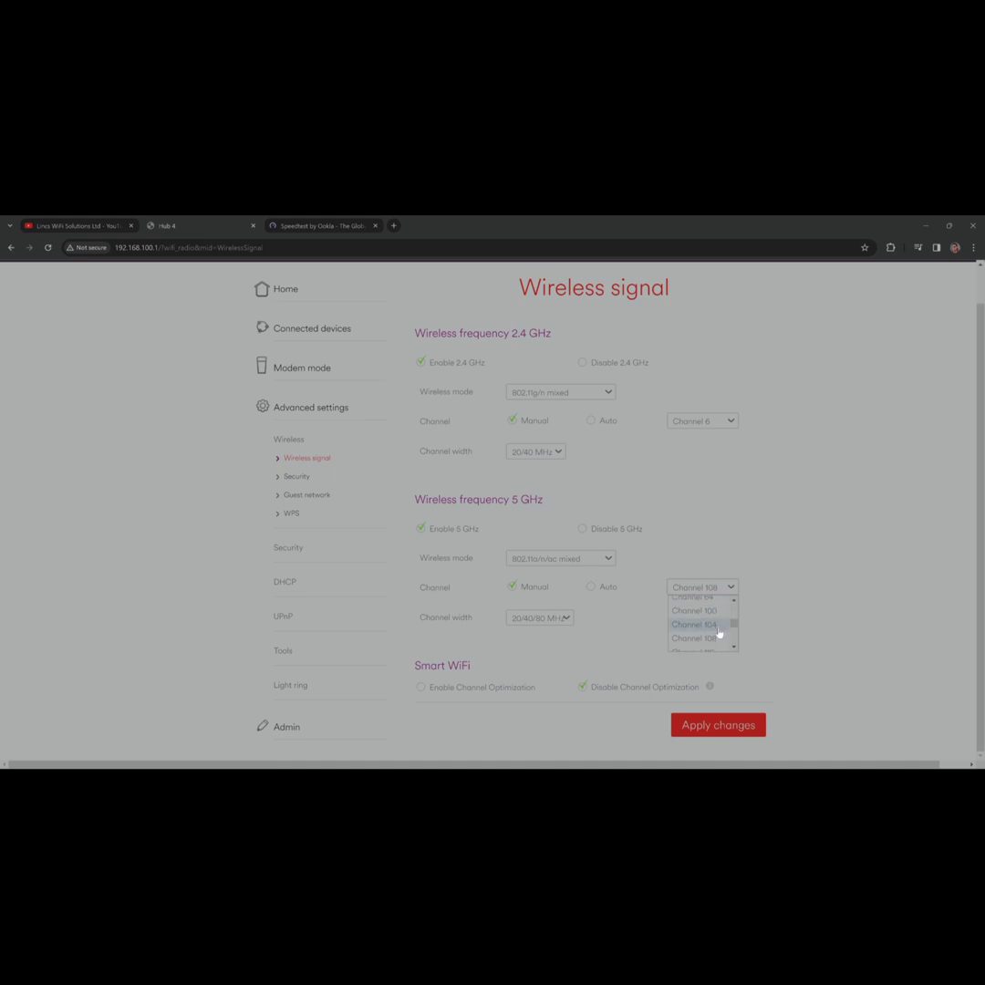
pyautogui.scroll(3, 719, 632)
pyautogui.click(782, 613)
pyautogui.click(540, 624)
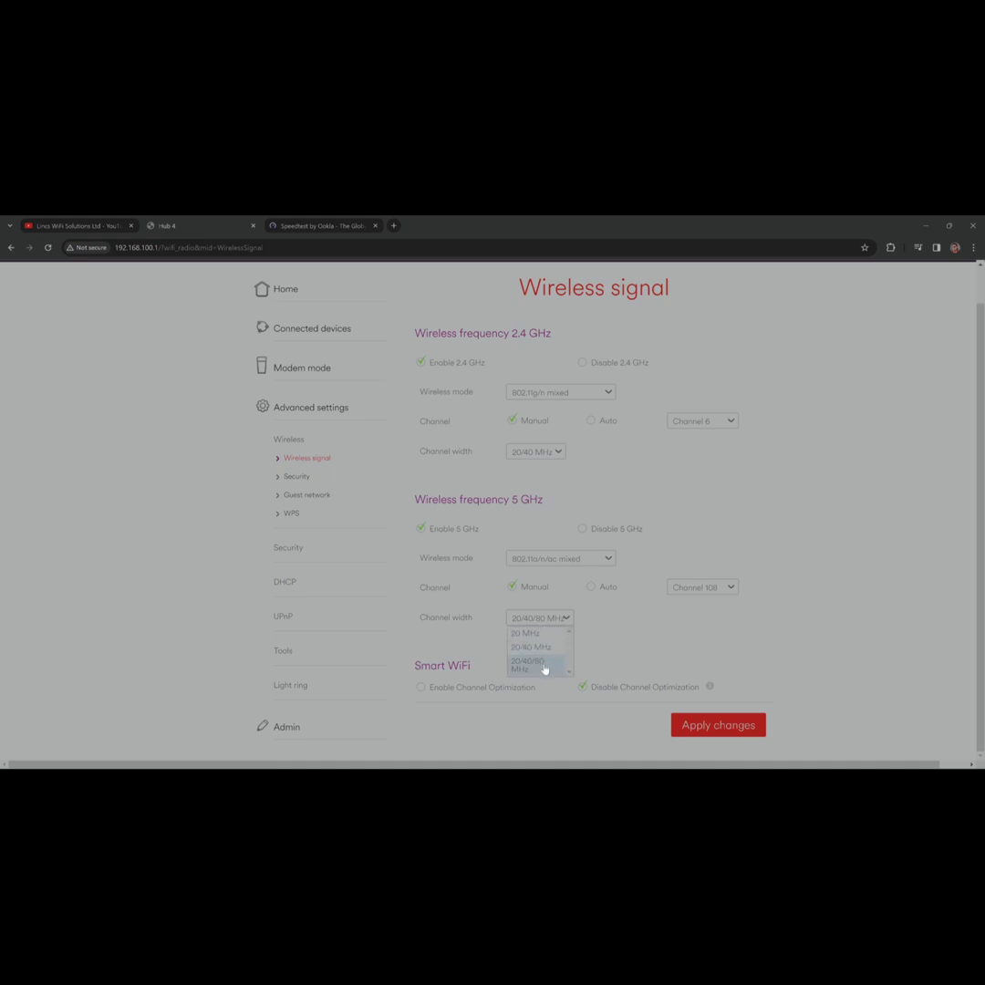
pyautogui.click(544, 668)
# Step: Open Wireless > Security and review the 2.4 GHz and 5 GHz security sections
pyautogui.click(296, 479)
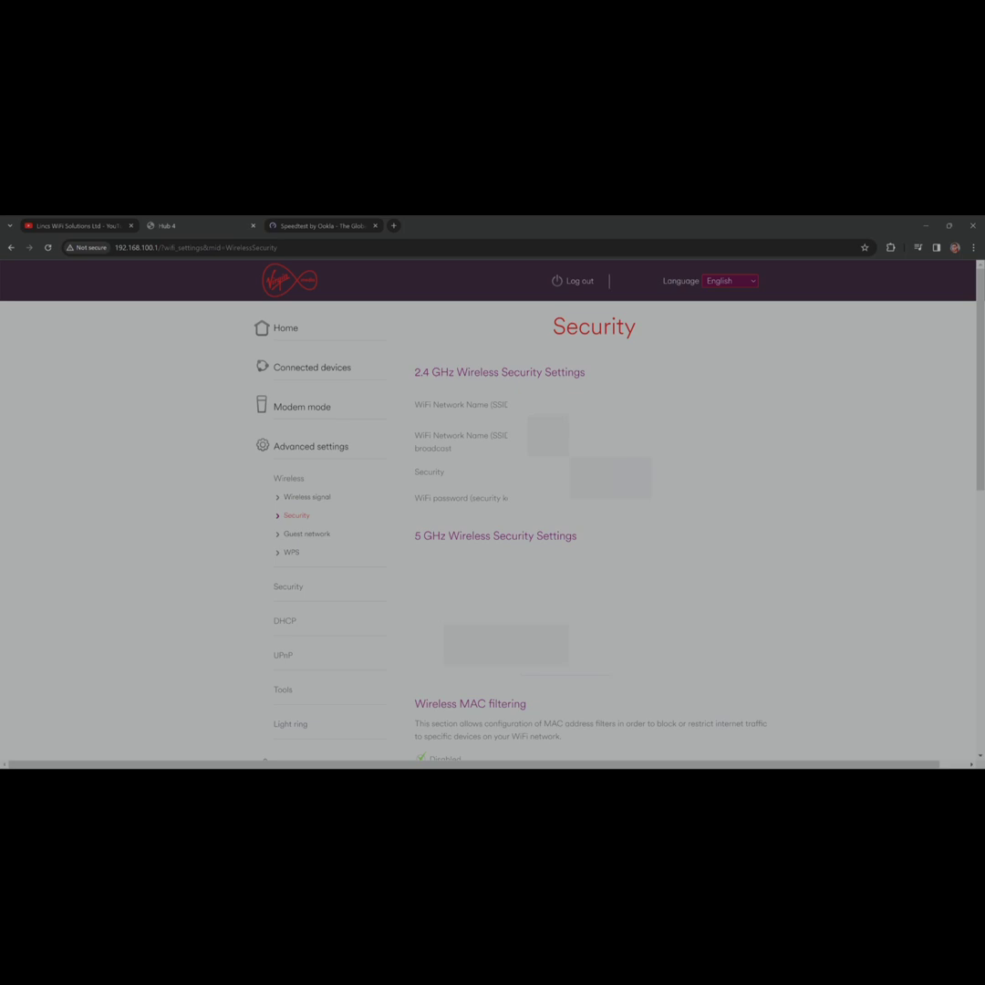
pyautogui.moveTo(415, 372); pyautogui.dragTo(474, 372)
pyautogui.moveTo(415, 535); pyautogui.dragTo(482, 536)
pyautogui.click(493, 506)
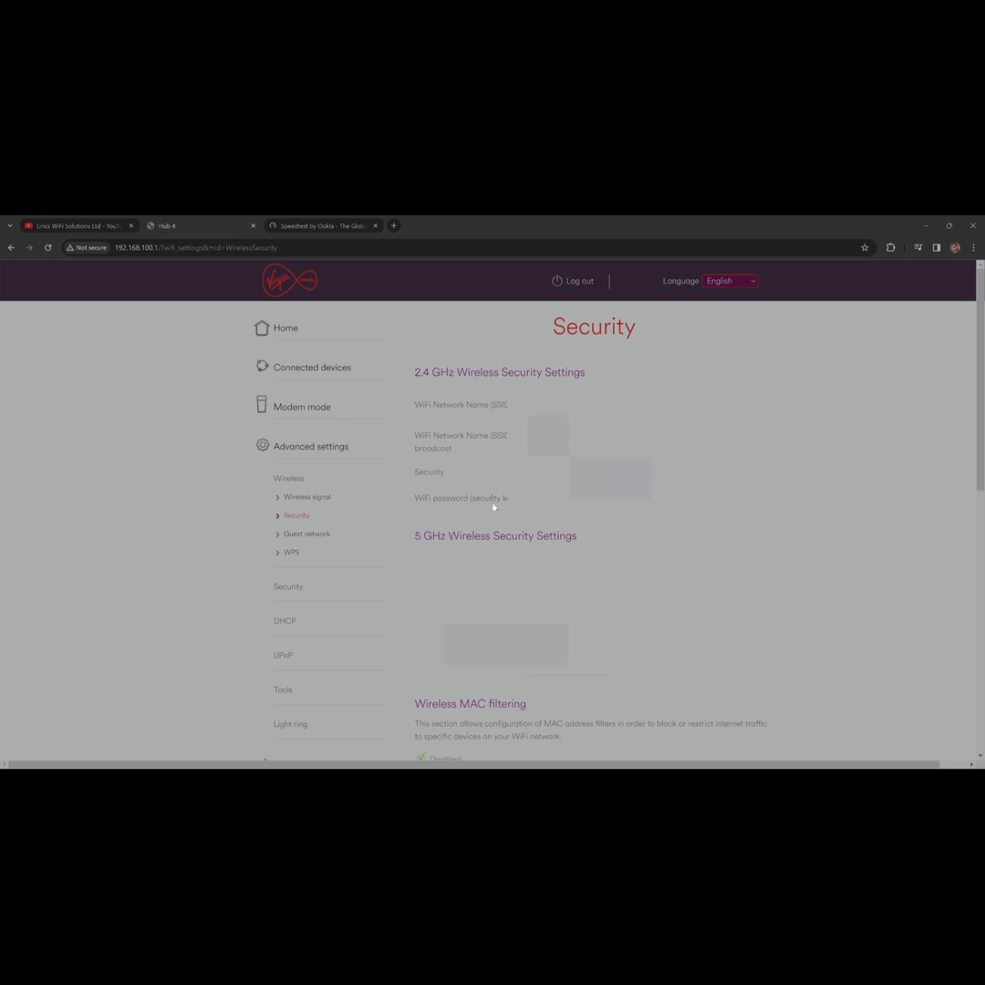